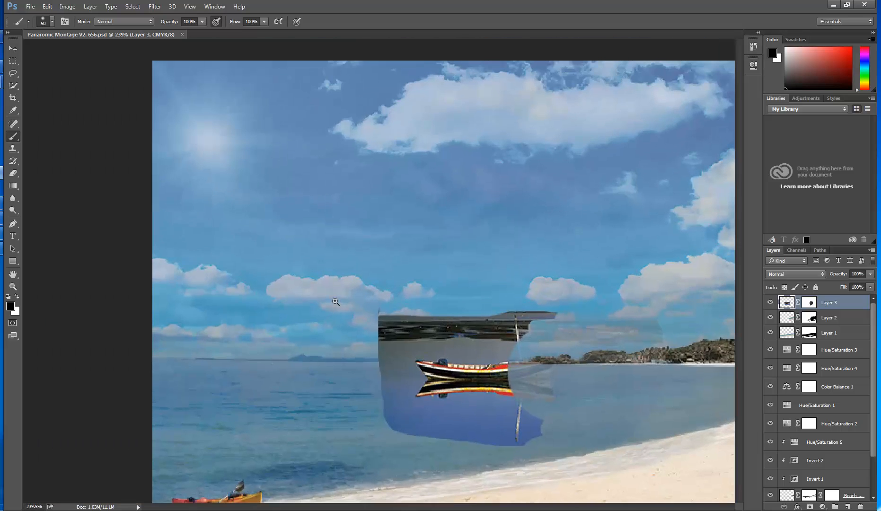
Step: Paint black on Layer 3's mask with the 50 px brush to hide the faint remains of the photo around the boat's missing right half
left_click(676, 369)
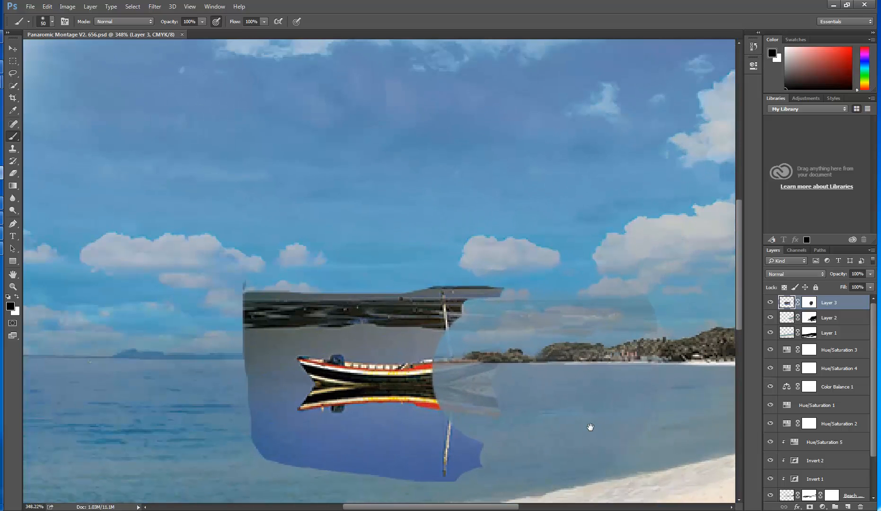
left_click_drag(590, 425, 479, 340)
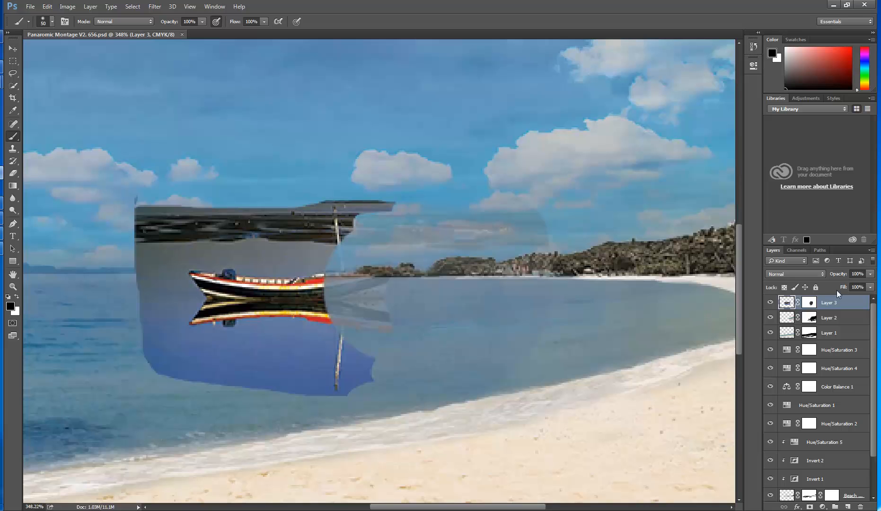
left_click(808, 305)
left_click(9, 306)
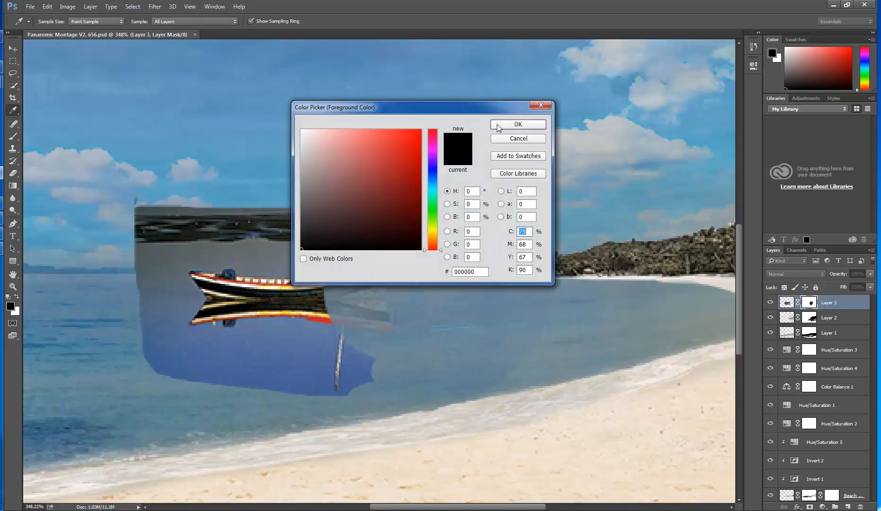
left_click(497, 124)
left_click(534, 235)
left_click_drag(428, 222, 402, 241)
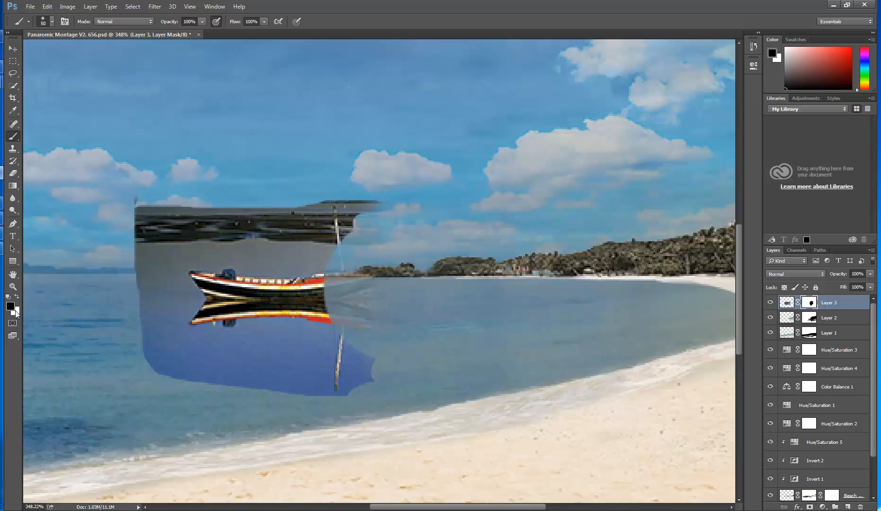
Step: Paint Layer 3's mask white to restore the boat's right half, and black to hide the photo edge farther to its right
key("x")
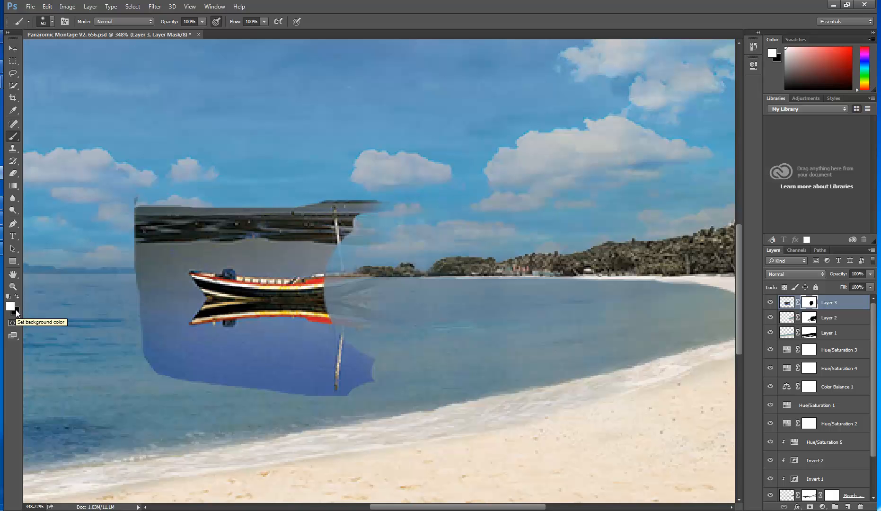
mouse_move(416, 211)
left_mouse_down()
mouse_move(383, 211)
mouse_move(454, 246)
mouse_move(525, 246)
mouse_move(530, 313)
mouse_move(438, 267)
mouse_move(416, 364)
mouse_move(369, 288)
mouse_move(359, 365)
left_mouse_up()
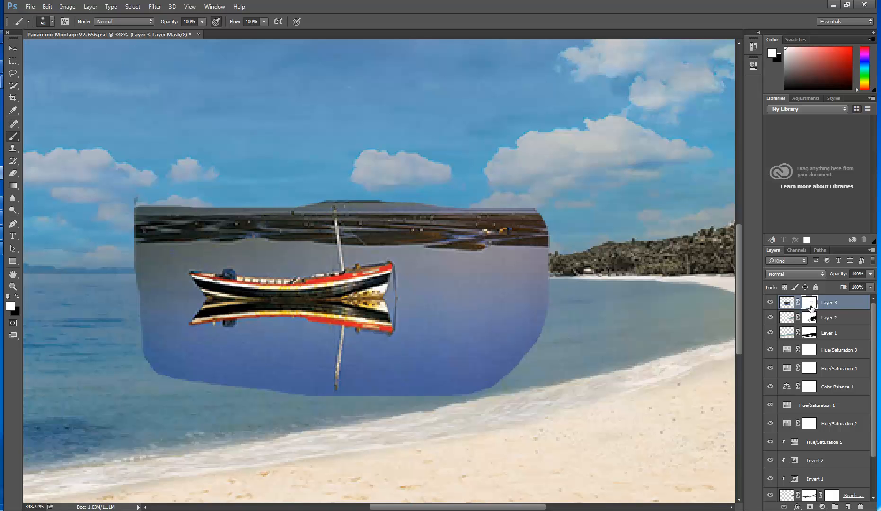
key("x")
mouse_move(505, 173)
left_mouse_down()
mouse_move(521, 200)
mouse_move(524, 290)
mouse_move(492, 163)
mouse_move(539, 280)
mouse_move(539, 338)
mouse_move(492, 156)
mouse_move(530, 392)
left_mouse_up()
mouse_move(517, 224)
left_mouse_down()
mouse_move(502, 362)
mouse_move(489, 230)
mouse_move(478, 223)
mouse_move(479, 265)
left_mouse_up()
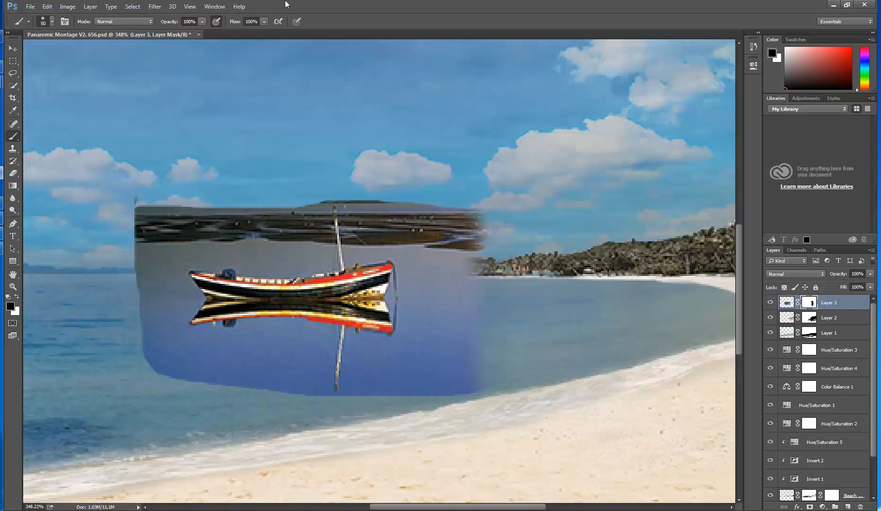
Step: Mask out the dark land to the upper right of the boat, first with a harder brush and then with 47% hardness
left_click(52, 22)
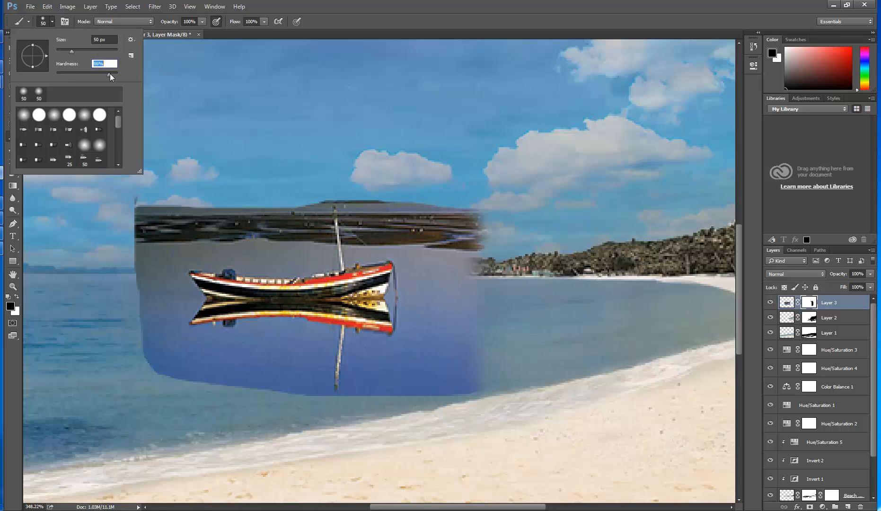
mouse_move(451, 155)
left_mouse_down()
mouse_move(471, 203)
mouse_move(466, 260)
mouse_move(451, 239)
left_mouse_up()
mouse_move(422, 186)
left_mouse_down()
mouse_move(411, 225)
mouse_move(372, 208)
left_mouse_up()
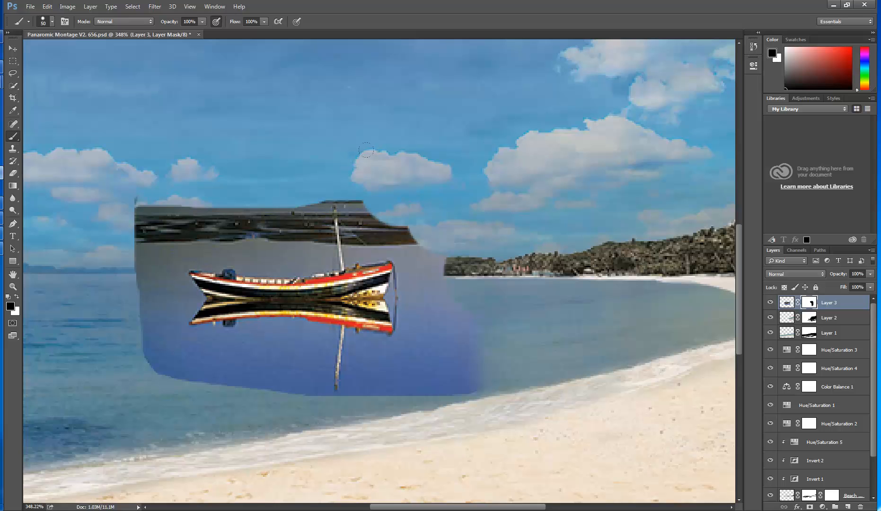
left_click(52, 22)
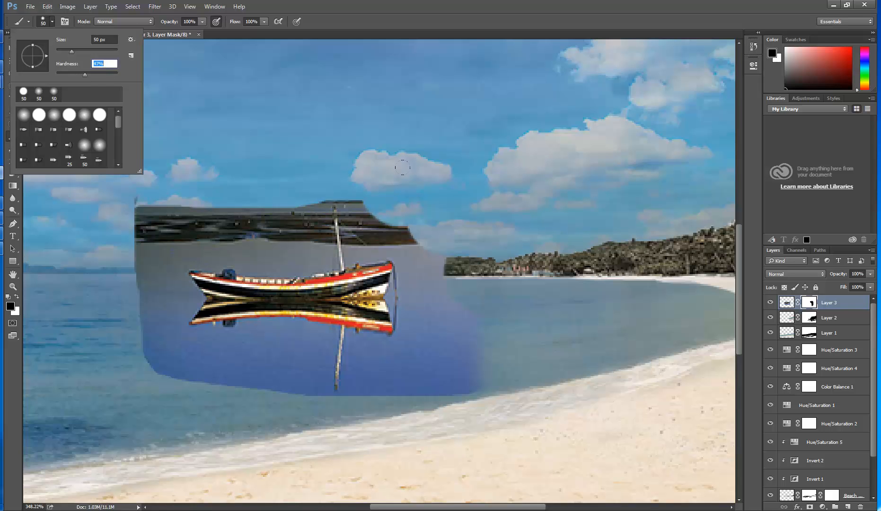
left_click_drag(418, 233, 377, 204)
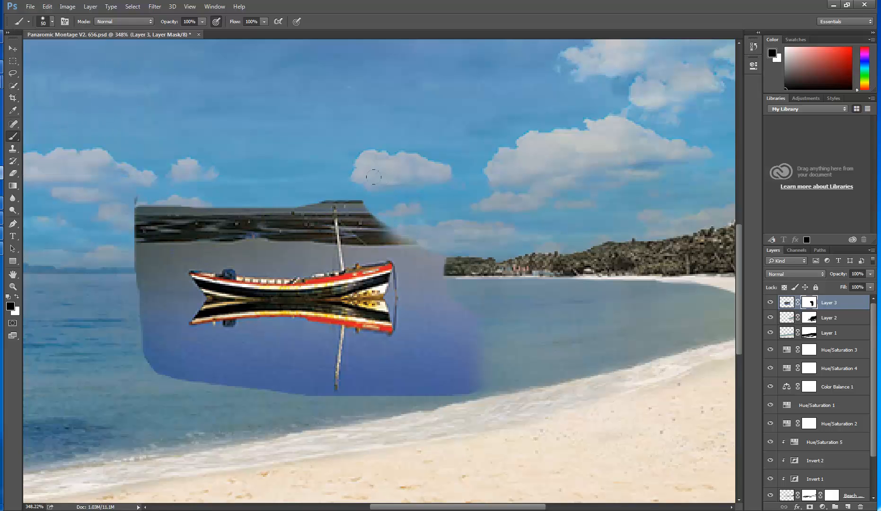
Step: Adjust the brush hardness and mask out the photo's surroundings to the left of, above and below the boat and around its mast reflection
left_click(48, 23)
left_click_drag(87, 76, 114, 60)
left_click(213, 175)
left_click(263, 203)
mouse_move(238, 198)
left_mouse_down()
mouse_move(118, 160)
mouse_move(106, 295)
mouse_move(124, 340)
mouse_move(238, 342)
mouse_move(244, 335)
mouse_move(270, 395)
left_mouse_up()
mouse_move(347, 369)
left_mouse_down()
mouse_move(455, 364)
mouse_move(423, 265)
mouse_move(395, 228)
mouse_move(355, 201)
mouse_move(258, 262)
mouse_move(193, 245)
left_mouse_up()
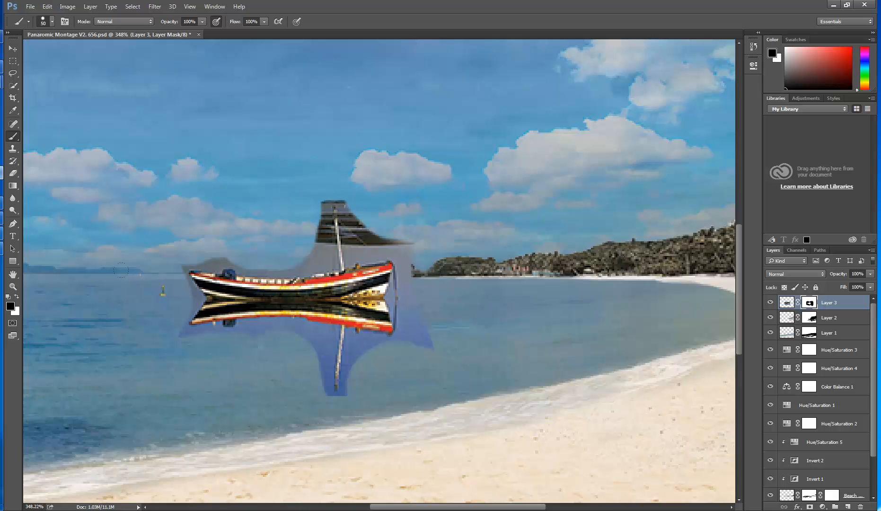
Step: Reduce the brush to 4 px, adjust its hardness, and mask out the leftover fringe closely around the boat's left tip
left_click_drag(169, 285, 254, 364)
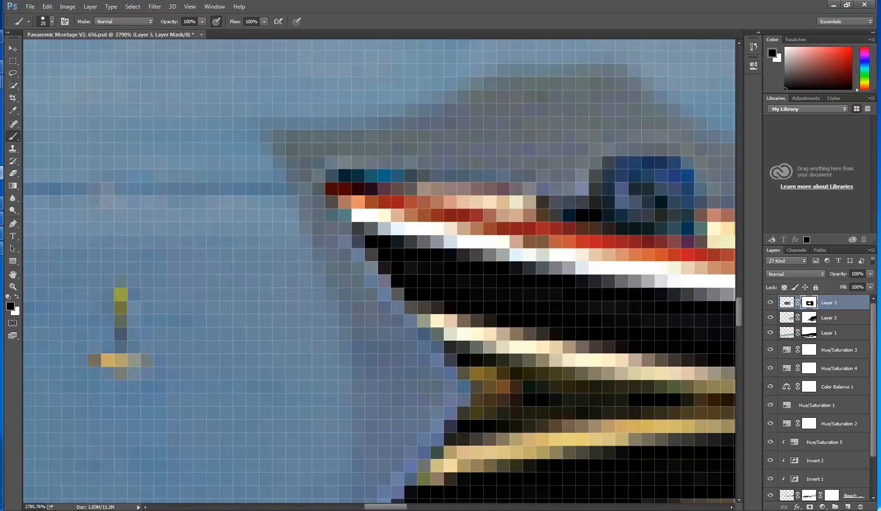
key("bracketleft")
left_click(52, 22)
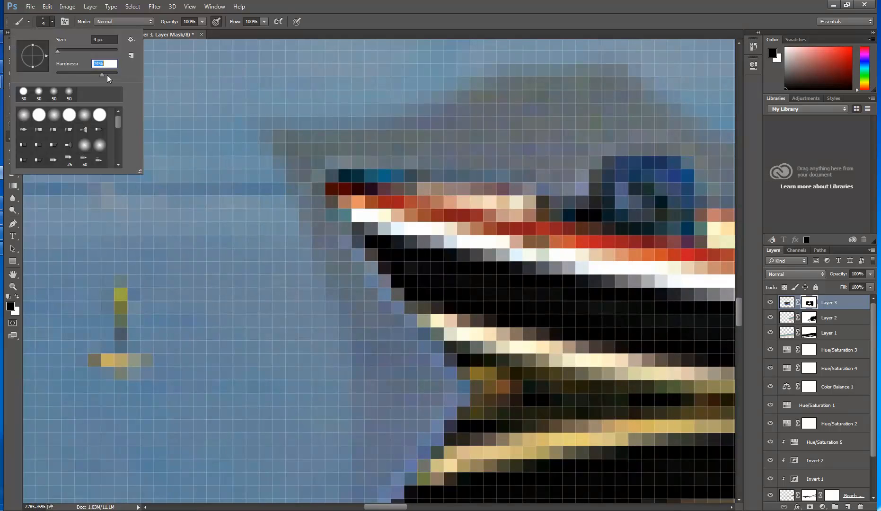
key("Return")
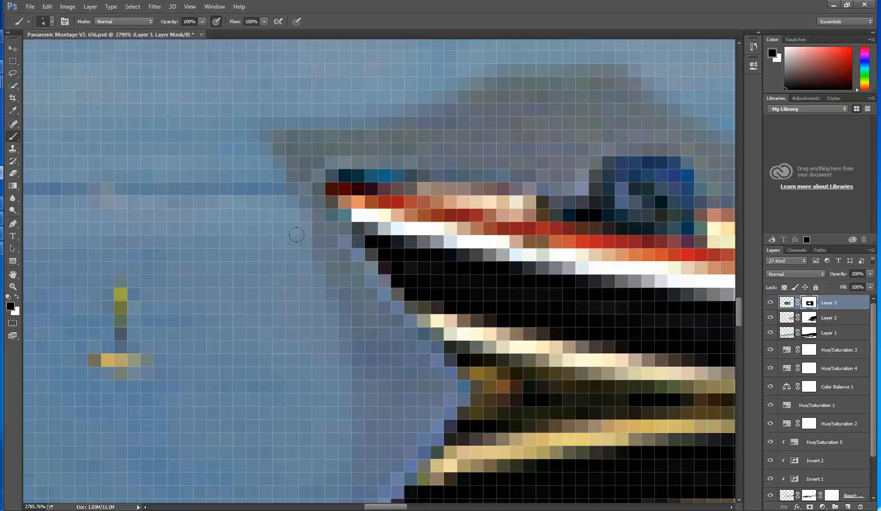
mouse_move(371, 319)
left_mouse_down()
mouse_move(412, 356)
mouse_move(417, 378)
mouse_move(358, 435)
mouse_move(314, 460)
mouse_move(350, 333)
mouse_move(369, 390)
left_mouse_up()
mouse_move(285, 224)
left_mouse_down()
mouse_move(252, 108)
mouse_move(237, 109)
mouse_move(378, 107)
mouse_move(262, 110)
mouse_move(268, 149)
mouse_move(291, 114)
mouse_move(386, 114)
mouse_move(406, 127)
mouse_move(378, 109)
mouse_move(427, 127)
mouse_move(443, 91)
mouse_move(458, 80)
mouse_move(543, 60)
mouse_move(436, 74)
mouse_move(544, 114)
mouse_move(369, 121)
mouse_move(479, 135)
mouse_move(271, 148)
left_mouse_up()
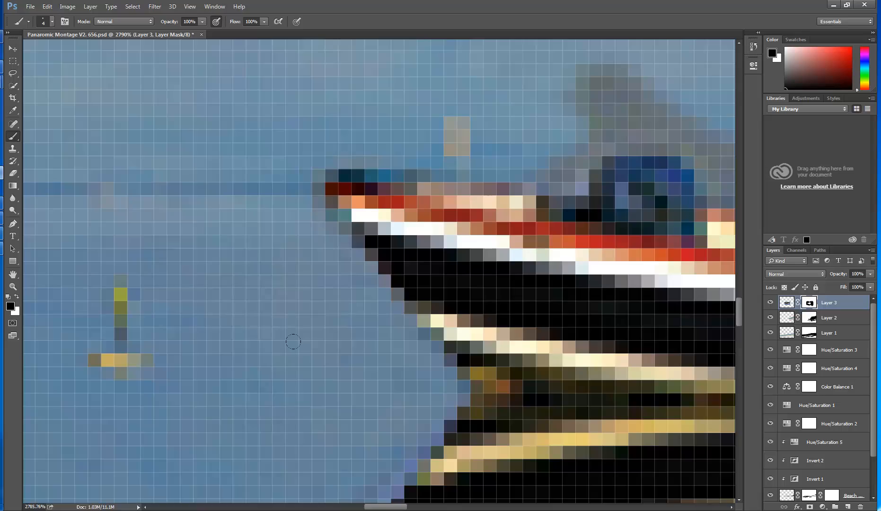
Step: Set the brush to 41% opacity and 25 px, and fade the leftover background to the left of the mast on Layer 3's mask
key("ctrl+minus")
key("ctrl+minus")
key("ctrl+minus")
key("ctrl+minus")
key("ctrl+minus")
key("ctrl+minus")
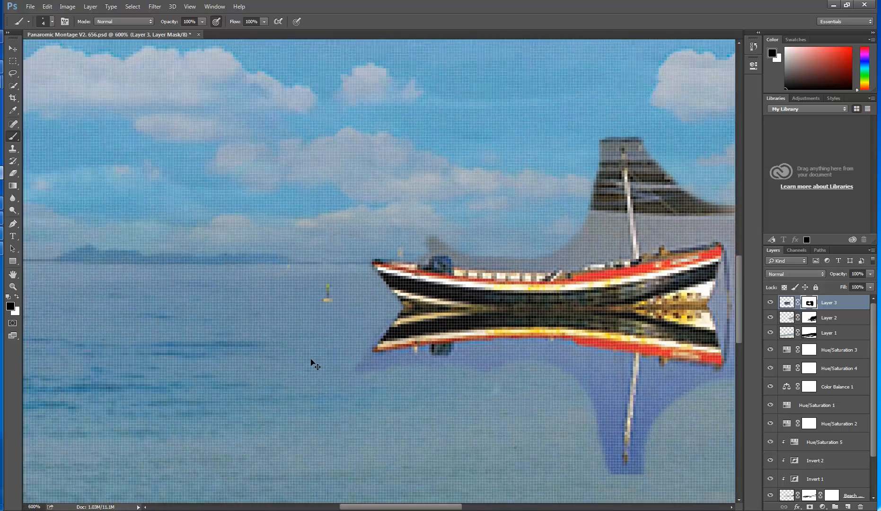
key("ctrl+minus")
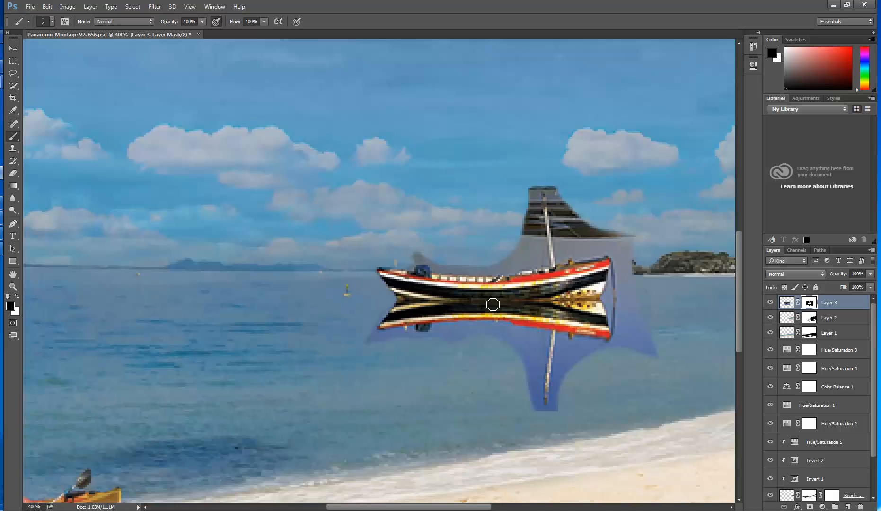
left_click(198, 21)
left_click(202, 22)
left_click(488, 217)
key("bracketright")
key("bracketright")
key("bracketright")
left_click(498, 224)
left_click(498, 222)
left_click(498, 221)
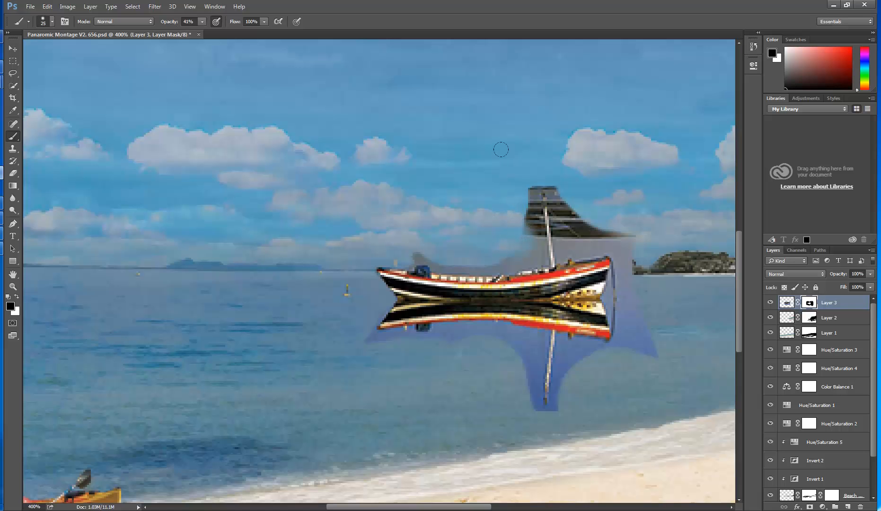
Step: Fade the leftover background around the mast, beside the boat's right end and to the right of the mast's reflection
mouse_move(567, 192)
left_mouse_down()
mouse_move(573, 210)
mouse_move(563, 185)
mouse_move(528, 162)
mouse_move(539, 166)
mouse_move(505, 164)
mouse_move(499, 203)
left_mouse_up()
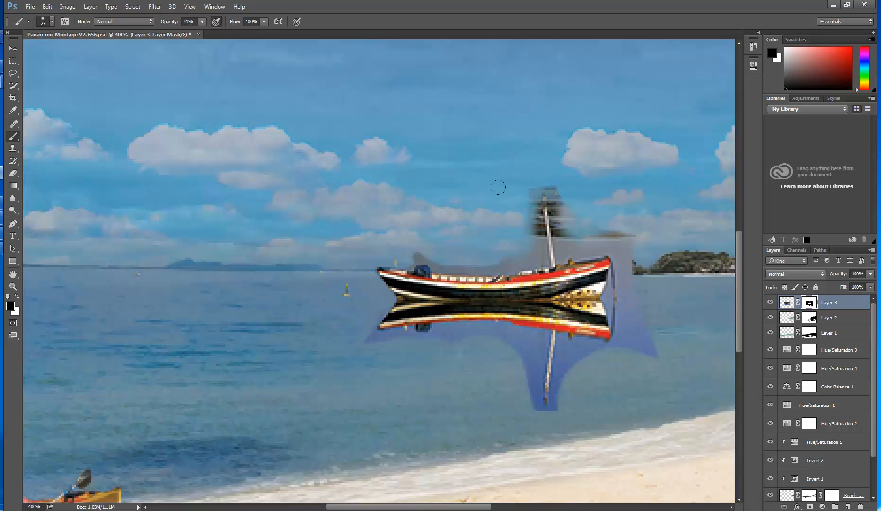
mouse_move(569, 218)
left_mouse_down()
mouse_move(650, 217)
mouse_move(589, 210)
mouse_move(616, 209)
mouse_move(603, 216)
mouse_move(587, 203)
mouse_move(630, 224)
mouse_move(626, 292)
mouse_move(622, 215)
left_mouse_up()
mouse_move(628, 290)
left_mouse_down()
mouse_move(614, 232)
mouse_move(646, 348)
mouse_move(630, 275)
left_mouse_up()
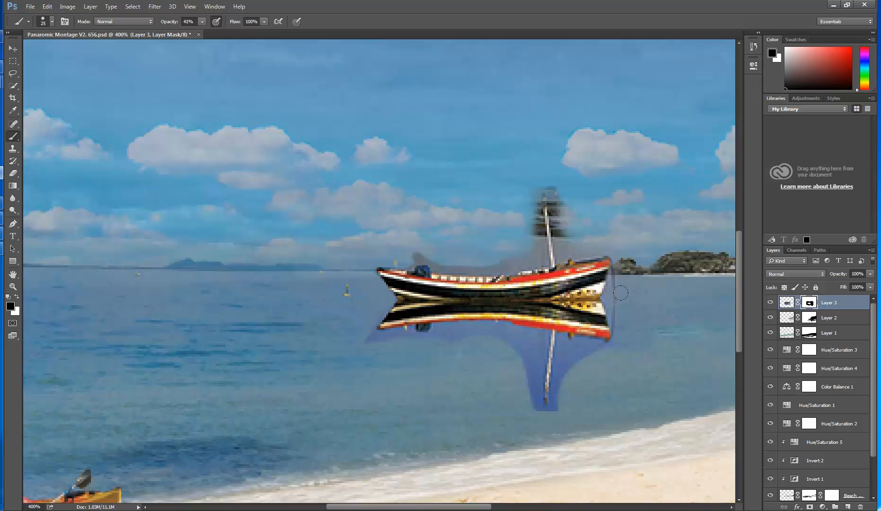
left_click_drag(601, 367, 544, 351)
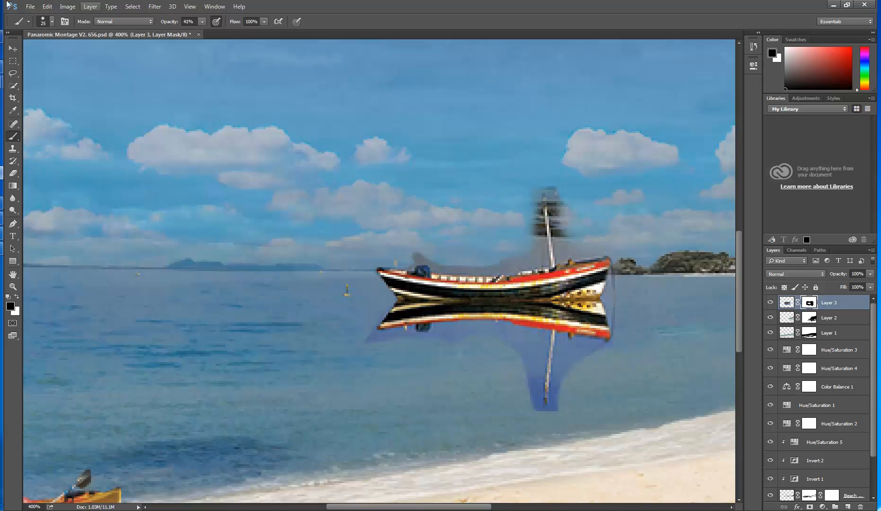
Step: Set the foreground color to gray a8a8a8
left_click(11, 308)
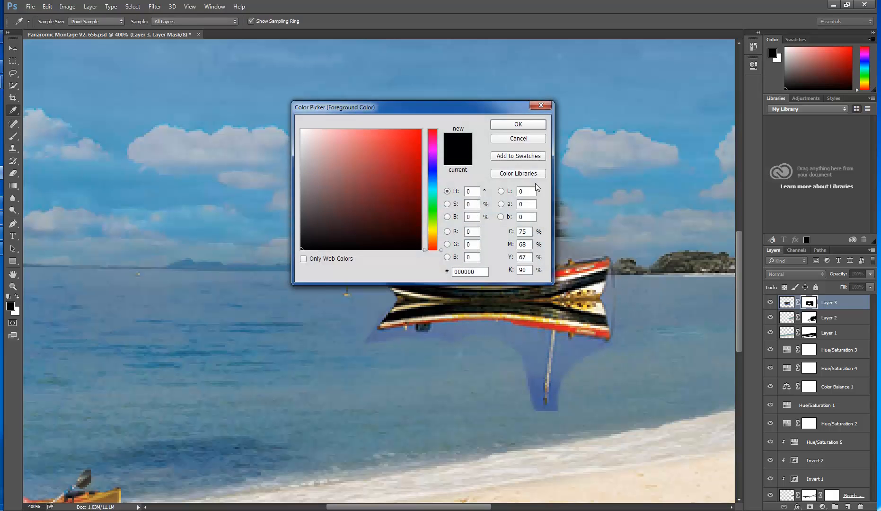
left_click_drag(313, 244, 301, 170)
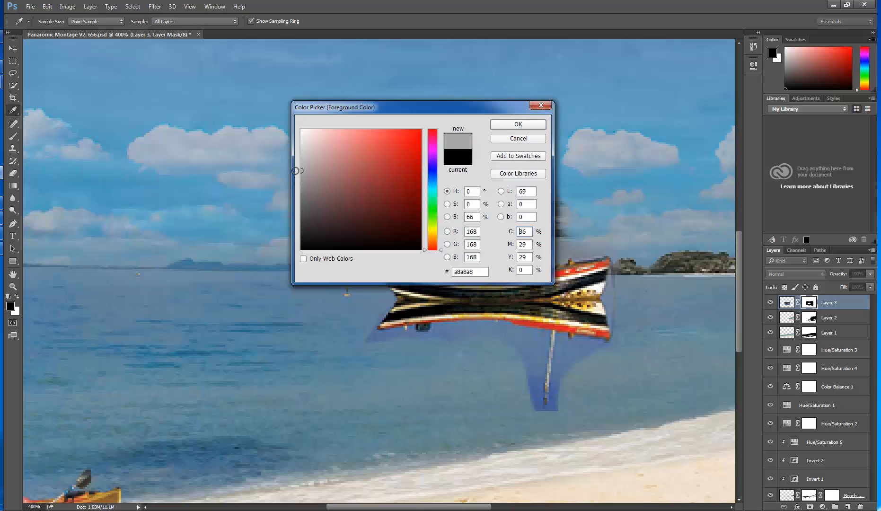
left_click(507, 126)
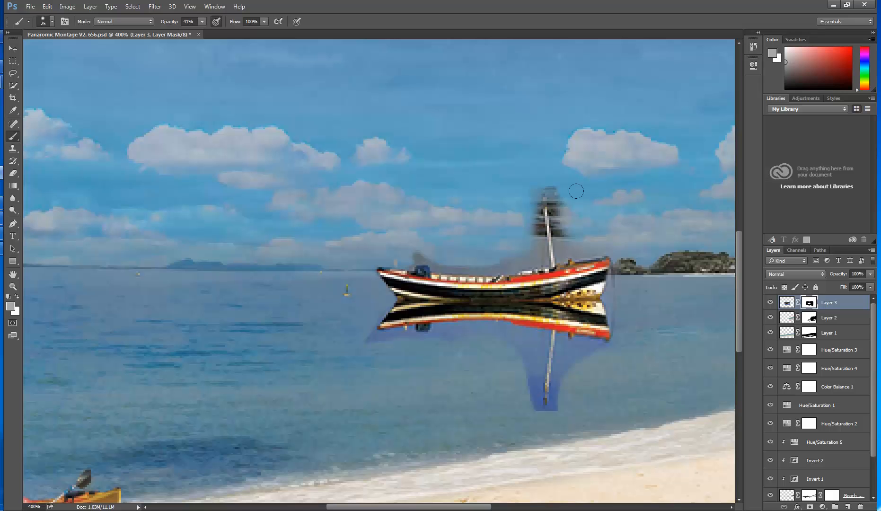
Step: Brush gray across Layer 3's mask around and to the right of the mast, raising the brush opacity to 100% for the last stroke
mouse_move(561, 199)
left_mouse_down()
mouse_move(575, 213)
mouse_move(589, 189)
mouse_move(552, 166)
mouse_move(658, 217)
mouse_move(517, 222)
mouse_move(476, 187)
mouse_move(498, 224)
left_mouse_up()
key("x")
key("x")
mouse_move(496, 195)
left_mouse_down()
mouse_move(457, 209)
mouse_move(662, 212)
mouse_move(681, 232)
left_mouse_up()
mouse_move(625, 183)
left_mouse_down()
mouse_move(639, 159)
mouse_move(621, 213)
mouse_move(645, 206)
mouse_move(698, 224)
left_mouse_up()
key("x")
key("x")
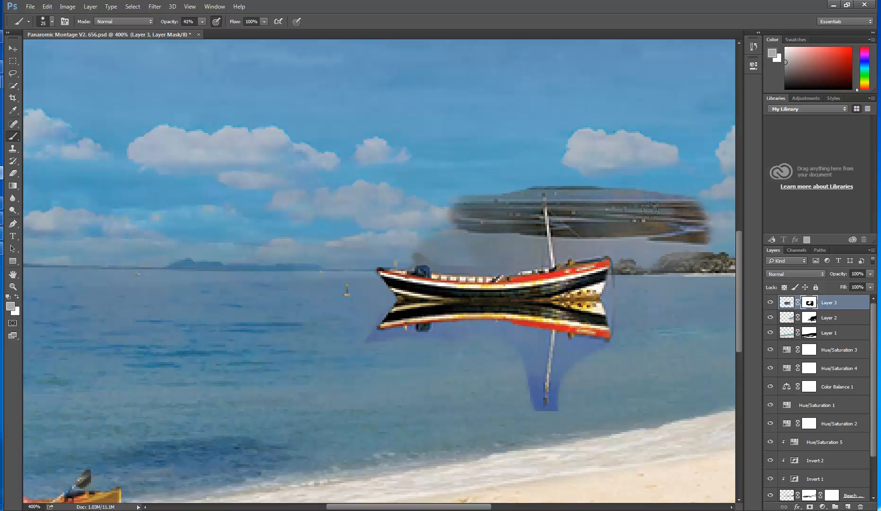
left_click_drag(201, 32, 265, 38)
left_click_drag(705, 203, 665, 168)
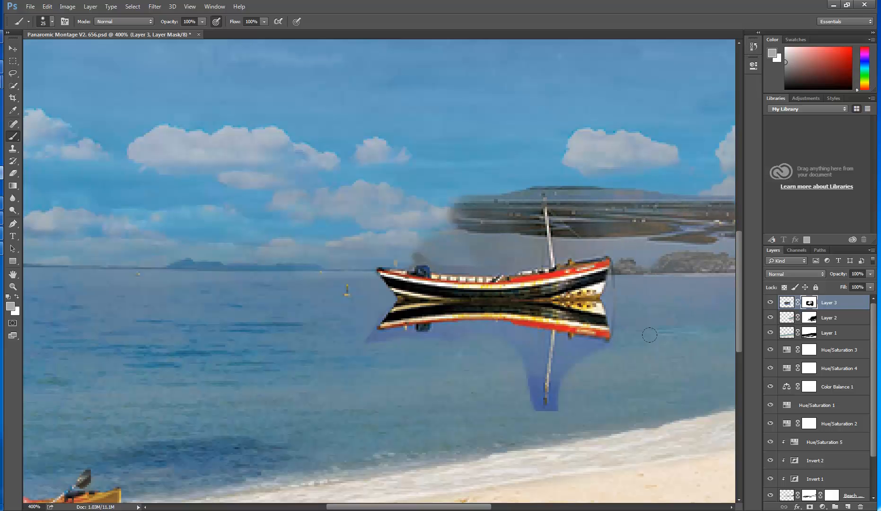
Step: Reset the colors to black and white and paint black on the mask to hide the dark land strip to the right of the mast
left_click_drag(650, 326, 568, 336)
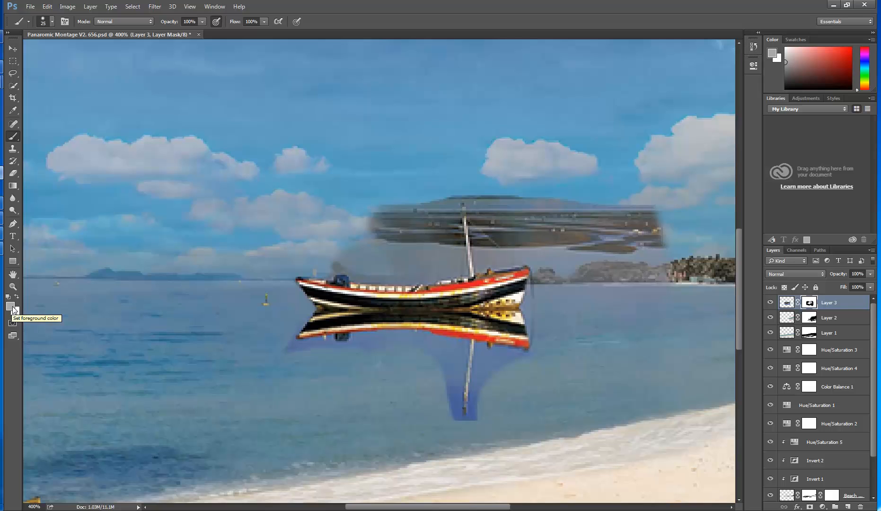
key("x")
key("d")
key("x")
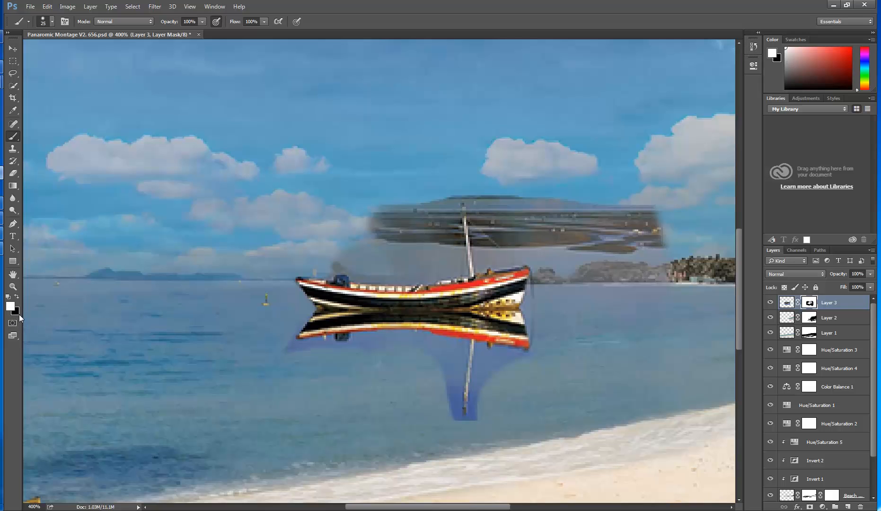
key("x")
mouse_move(663, 211)
left_mouse_down()
mouse_move(634, 227)
mouse_move(633, 271)
mouse_move(582, 272)
mouse_move(561, 257)
mouse_move(535, 180)
mouse_move(450, 160)
left_mouse_up()
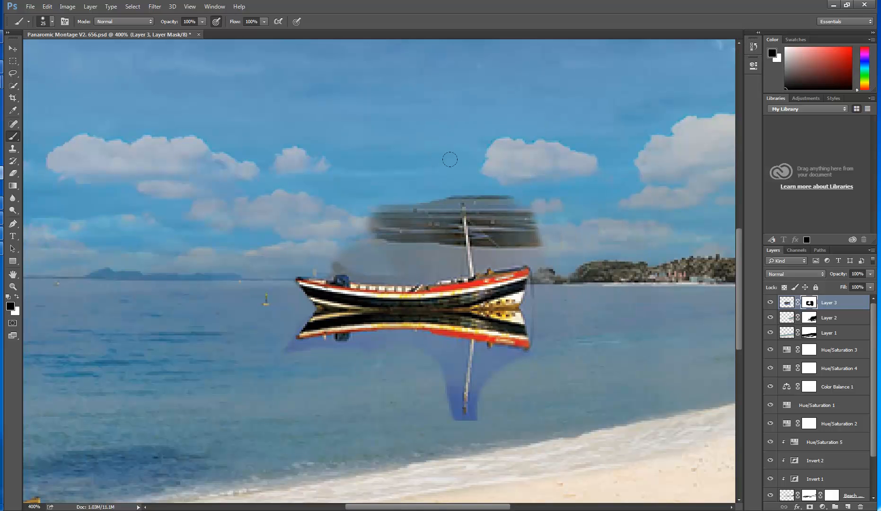